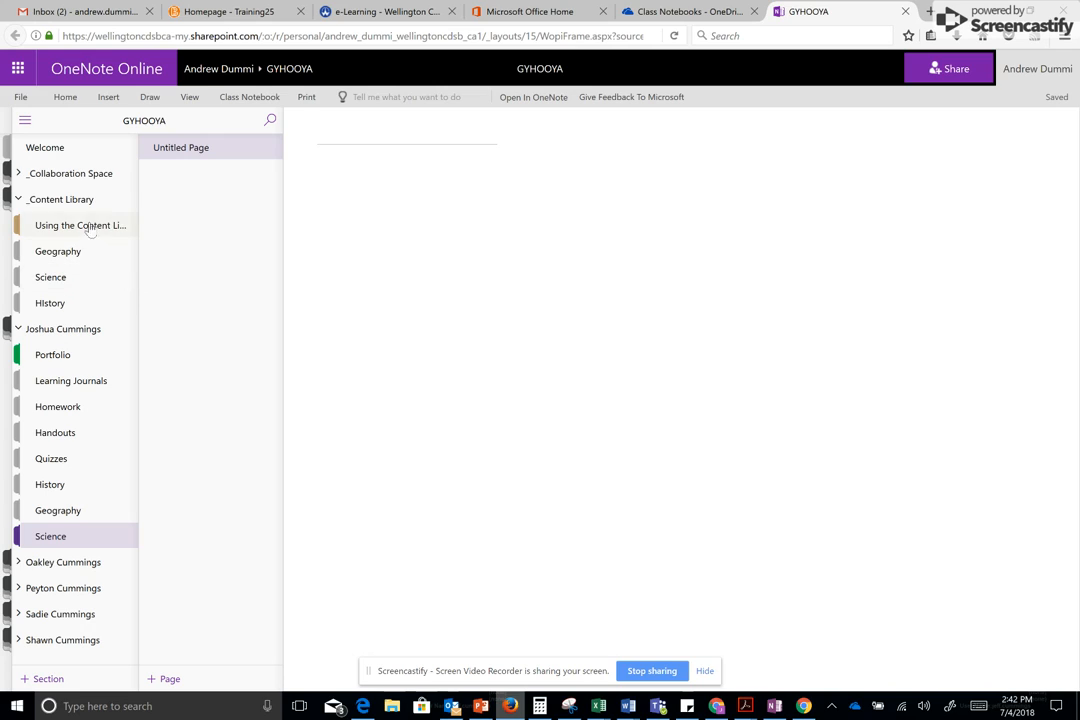
Expand the _Collaboration Space and the second student's section group to examine their sections
{"action": "left_click", "coordinate": [59, 176]}
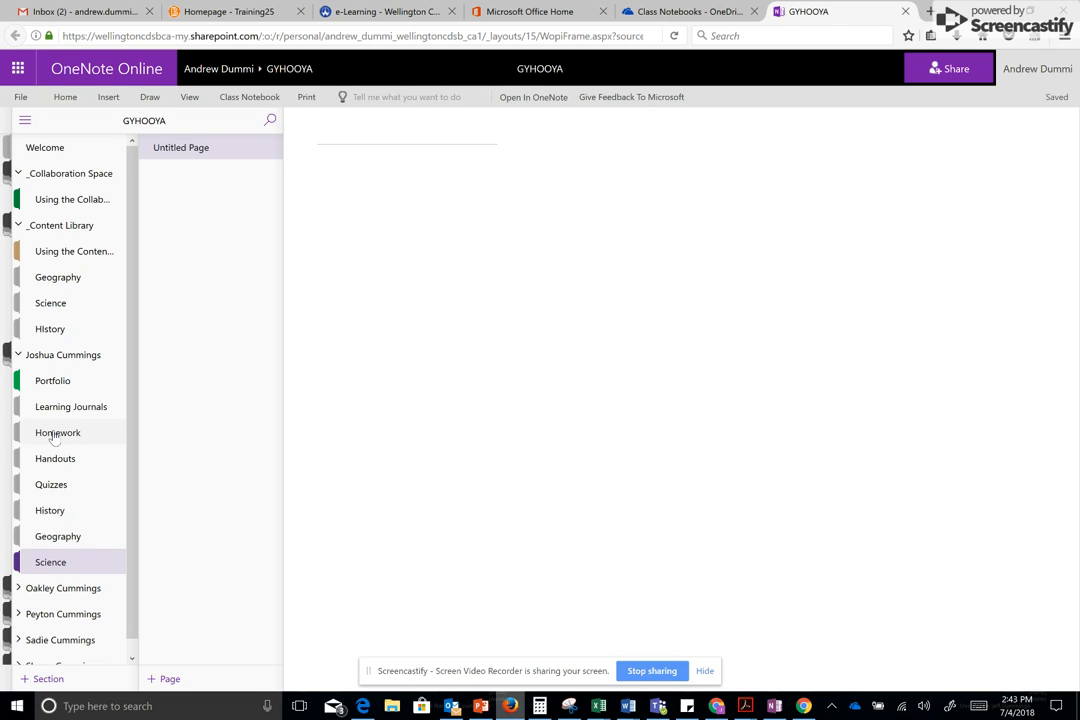
{"action": "left_click", "coordinate": [54, 590]}
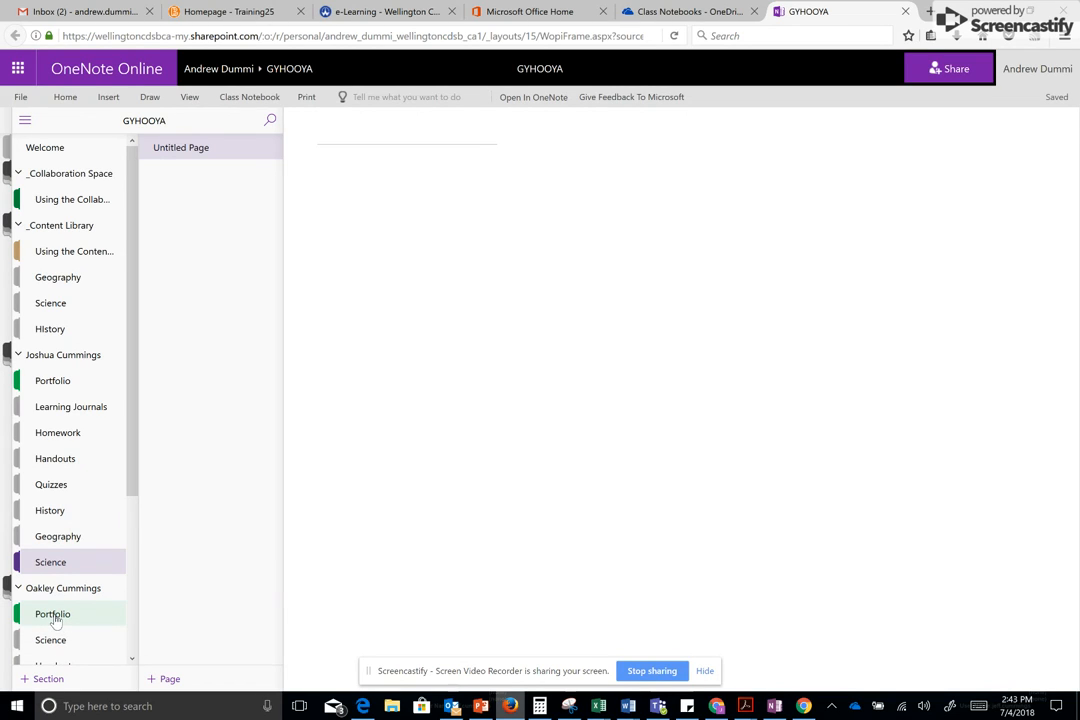
{"action": "scroll", "coordinate": [138, 517], "scroll_direction": "down", "scroll_amount": 1}
{"action": "left_click_drag", "start_coordinate": [138, 517], "coordinate": [131, 460]}
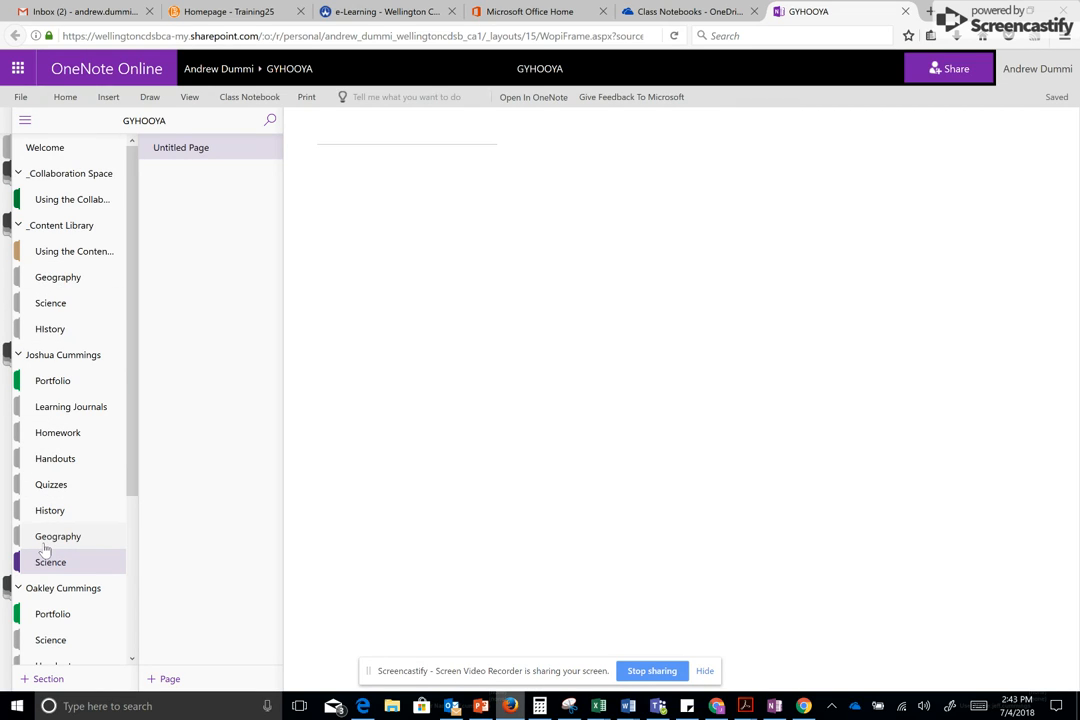
Title the page in the Content Library's History section "World War 2" and place the cursor in its body
{"action": "left_click", "coordinate": [44, 331]}
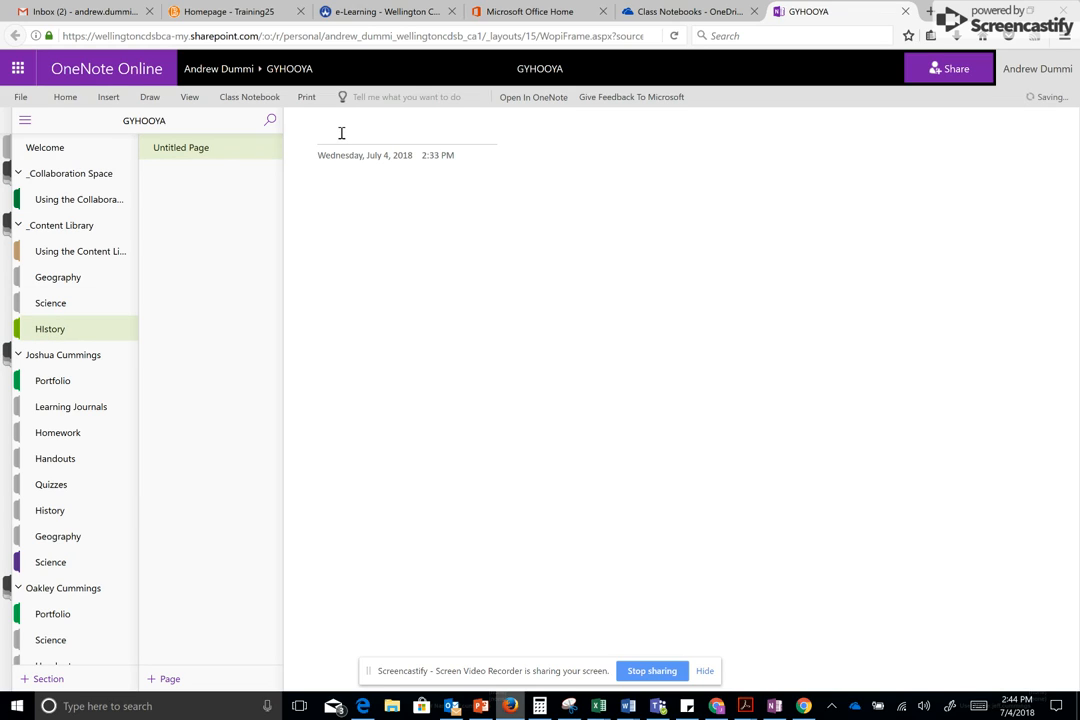
{"action": "type", "text": "World War 2"}
{"action": "left_click", "coordinate": [109, 99]}
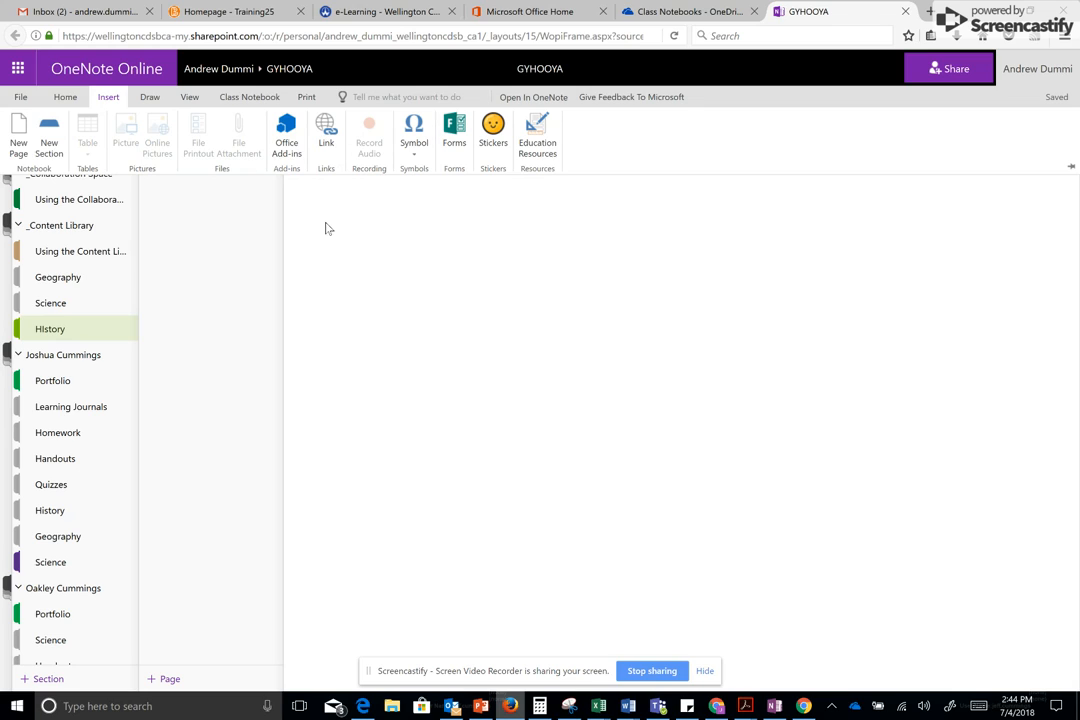
{"action": "left_click", "coordinate": [381, 188]}
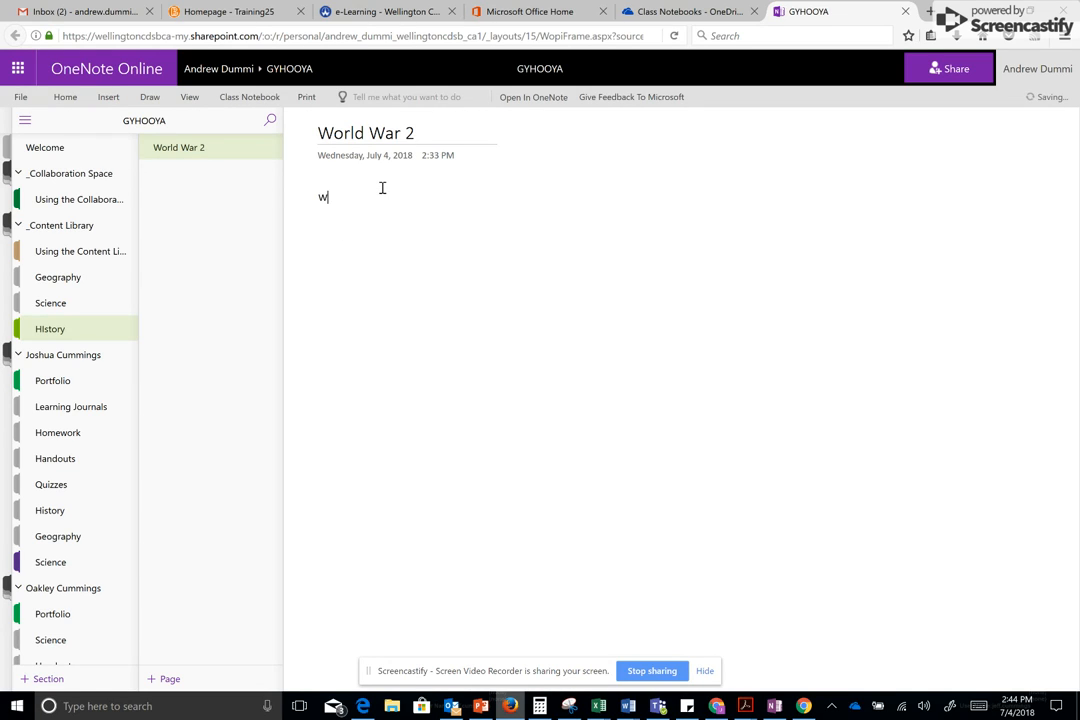
{"action": "type", "text": "Wordl"}
{"action": "key", "text": "BackSpace"}
Insert WW2 Worksheet.pdf from the Desktop into the World War 2 page as a file printout
{"action": "left_click", "coordinate": [114, 99]}
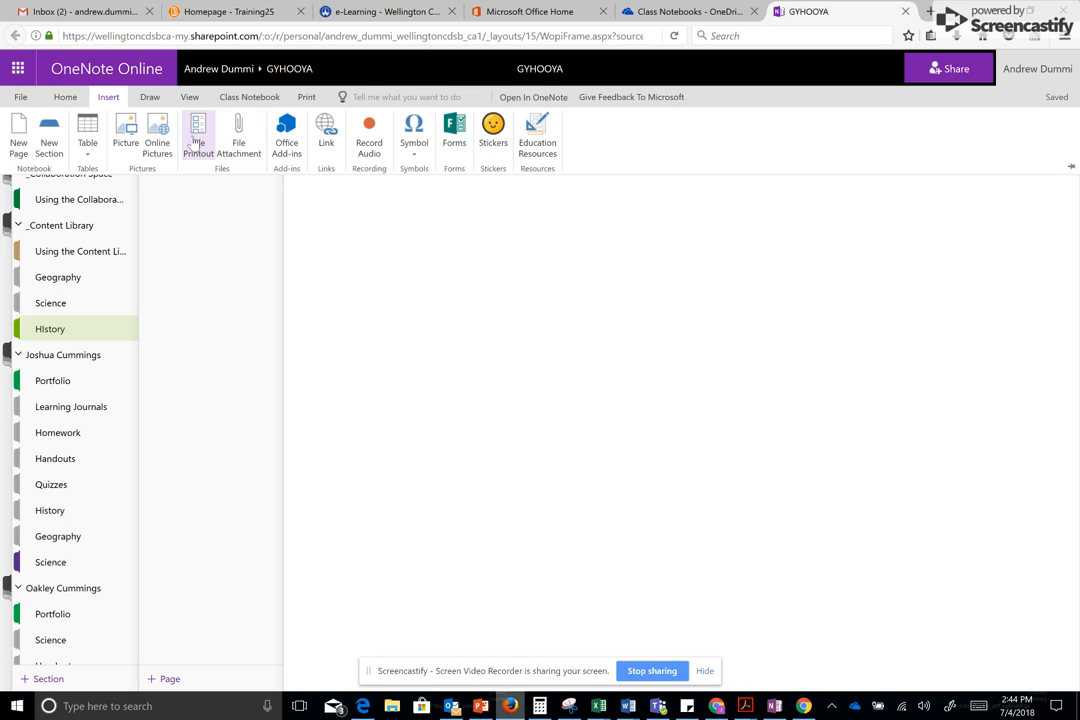
{"action": "left_click", "coordinate": [197, 142]}
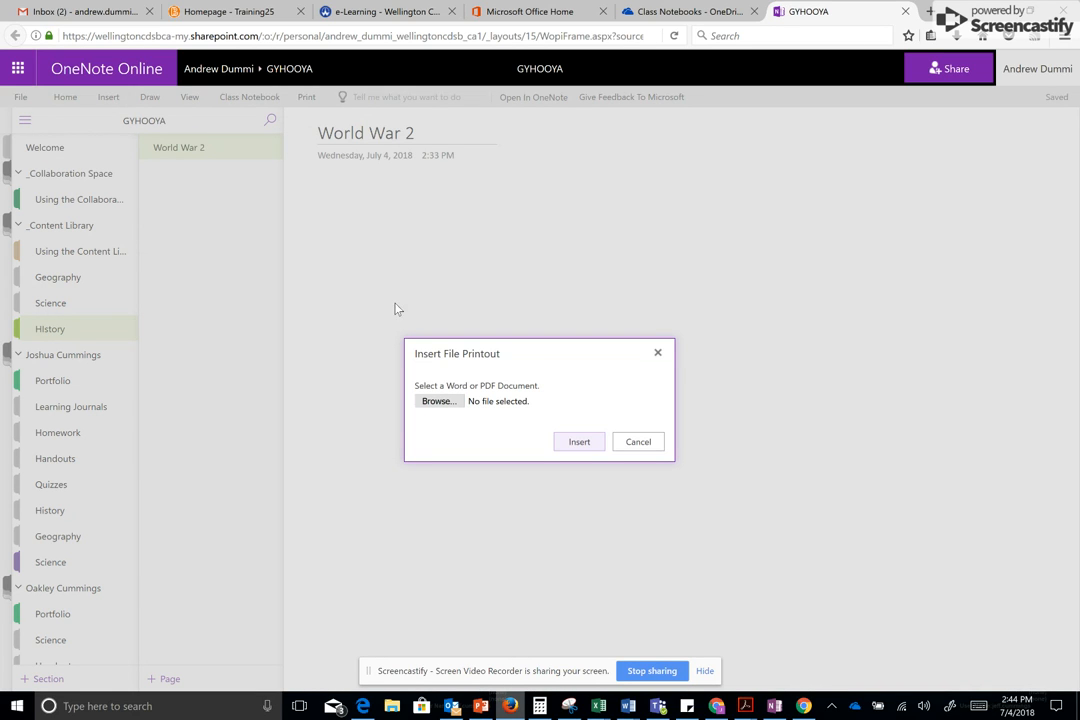
{"action": "left_click", "coordinate": [432, 401]}
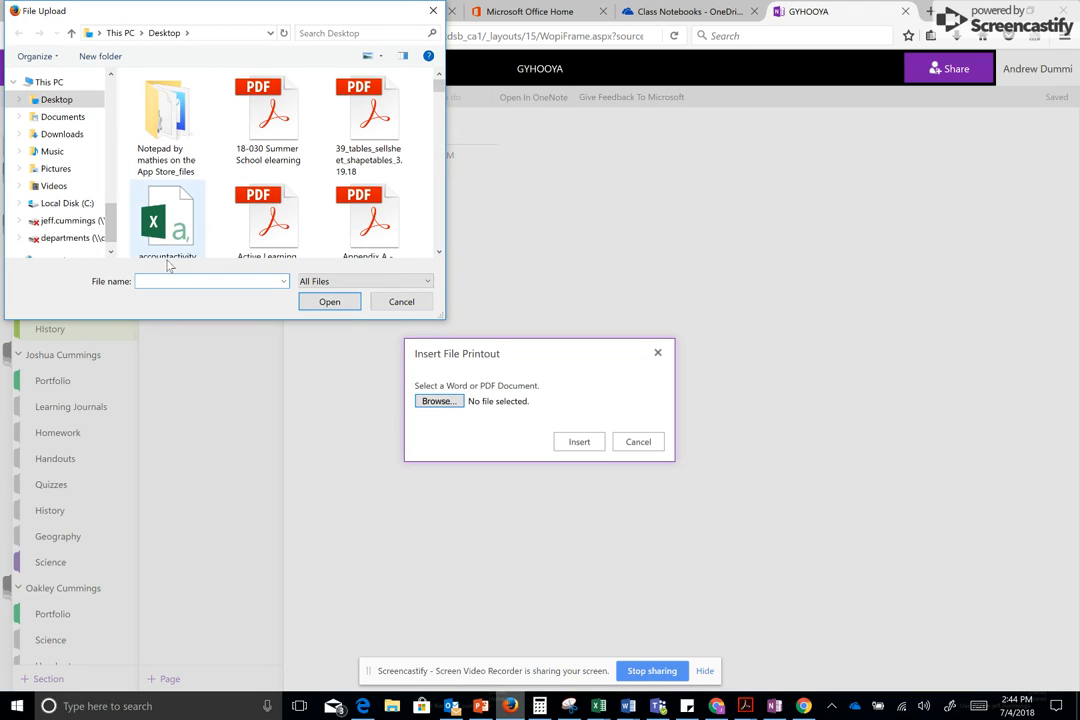
{"action": "type", "text": "wor"}
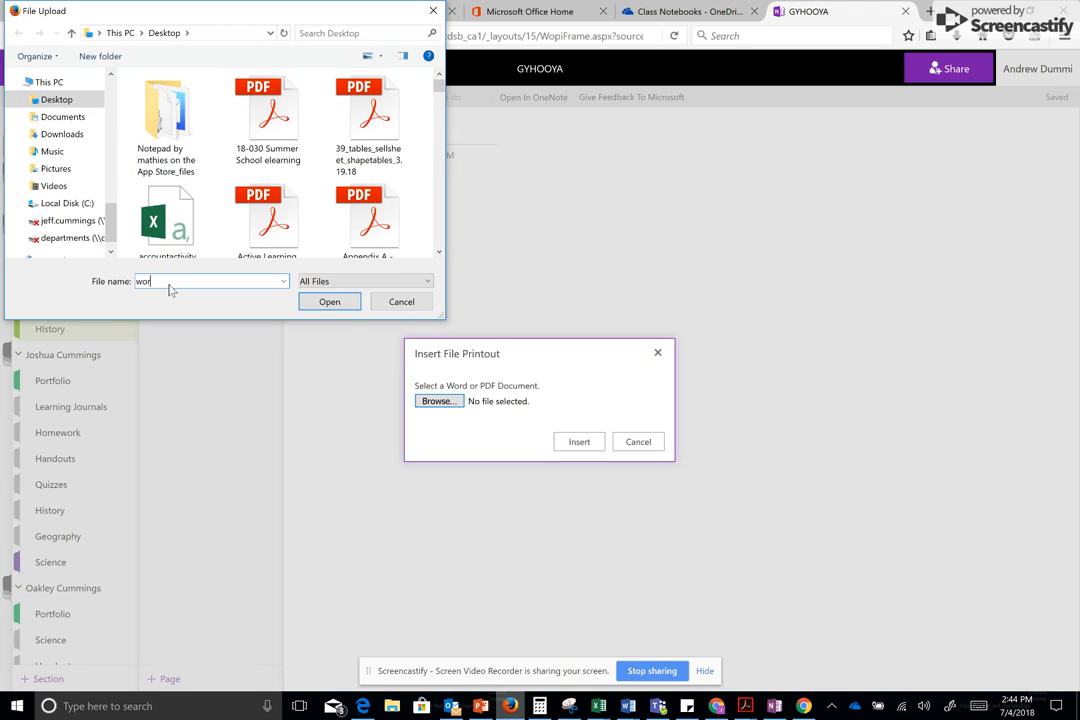
{"action": "key", "text": "BackSpace"}
{"action": "key", "text": "BackSpace"}
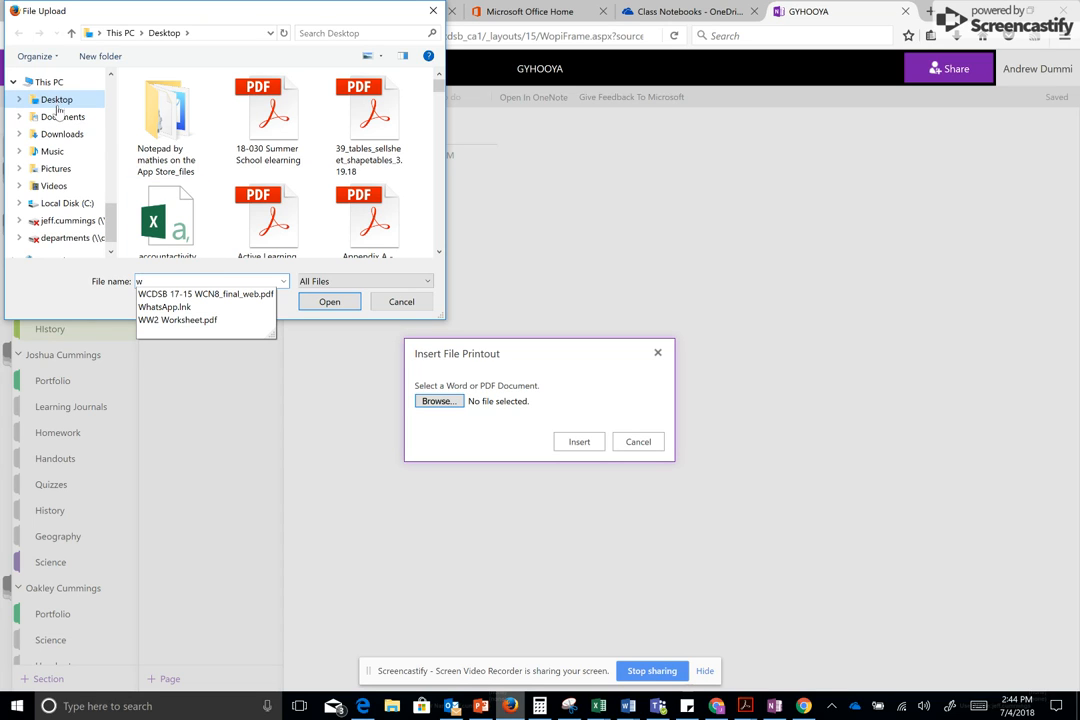
{"action": "left_click", "coordinate": [113, 110]}
{"action": "scroll", "coordinate": [422, 167], "scroll_direction": "down", "scroll_amount": 6}
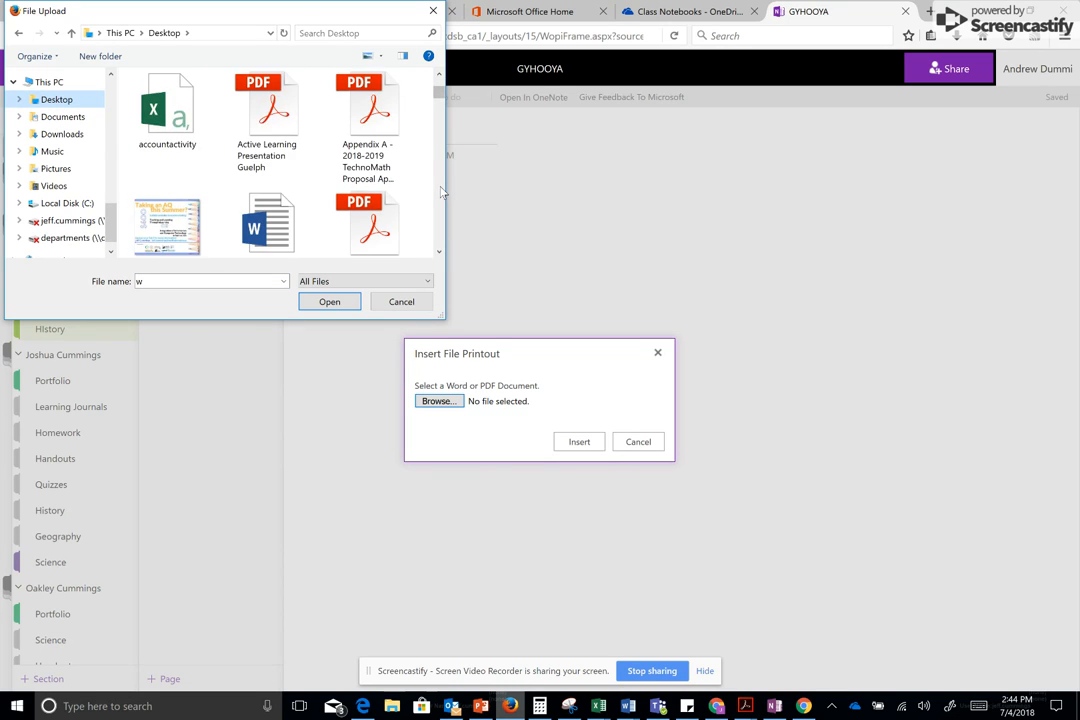
{"action": "scroll", "coordinate": [440, 170], "scroll_direction": "down", "scroll_amount": 3}
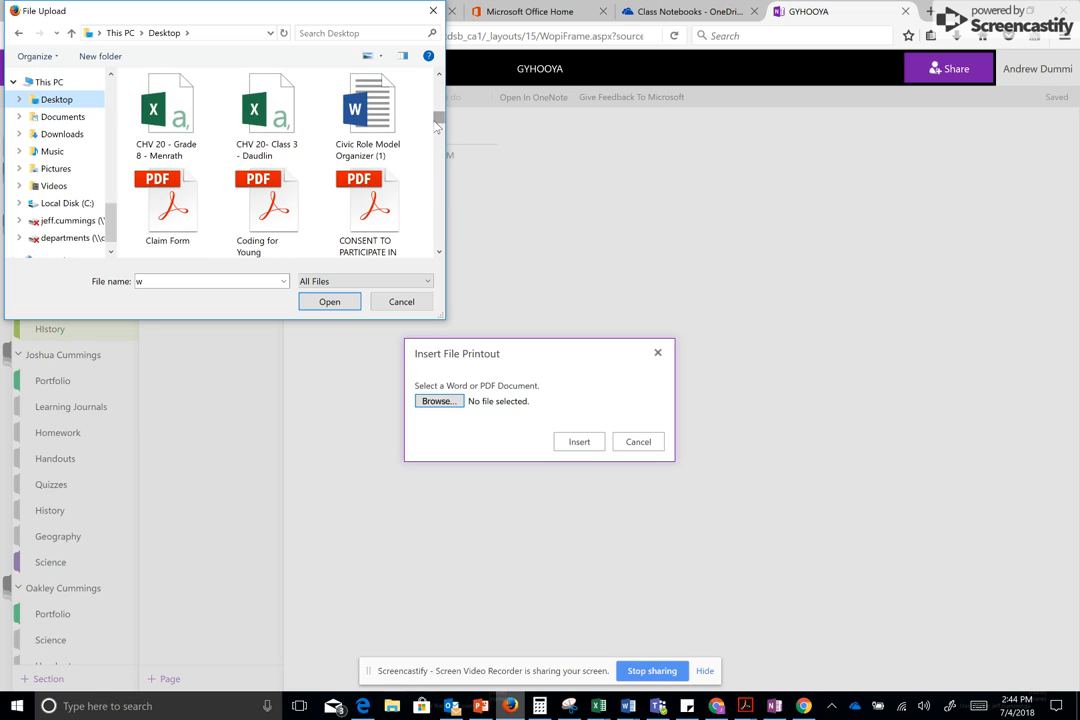
{"action": "scroll", "coordinate": [437, 122], "scroll_direction": "down", "scroll_amount": 10}
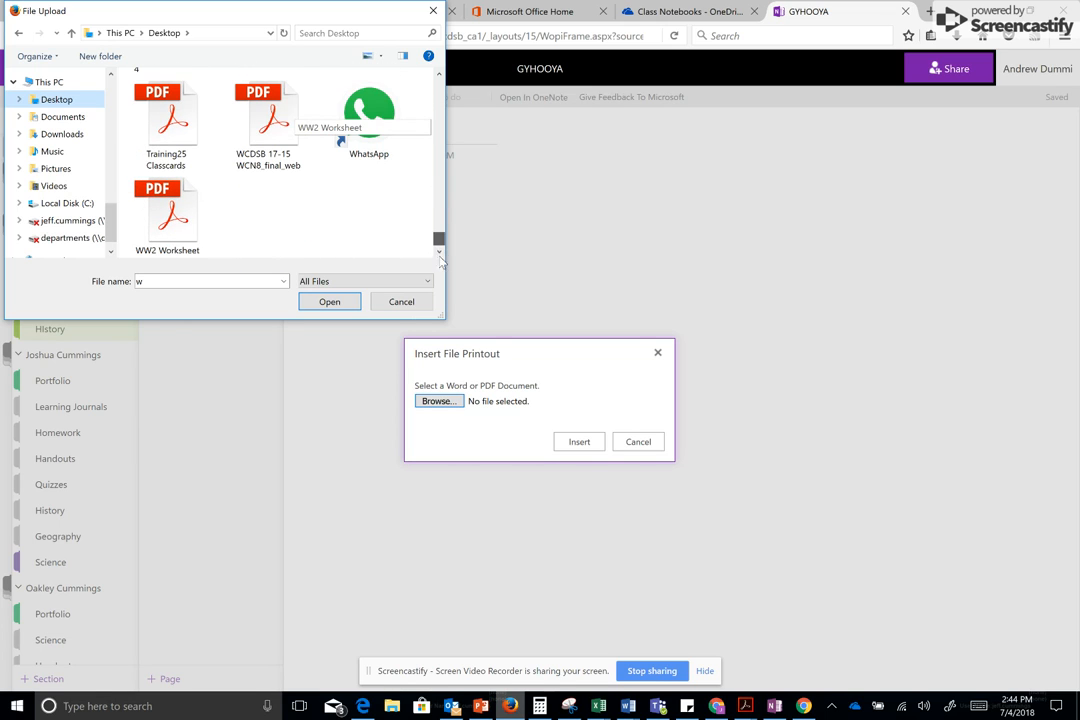
{"action": "left_click", "coordinate": [193, 233]}
{"action": "left_click", "coordinate": [329, 301]}
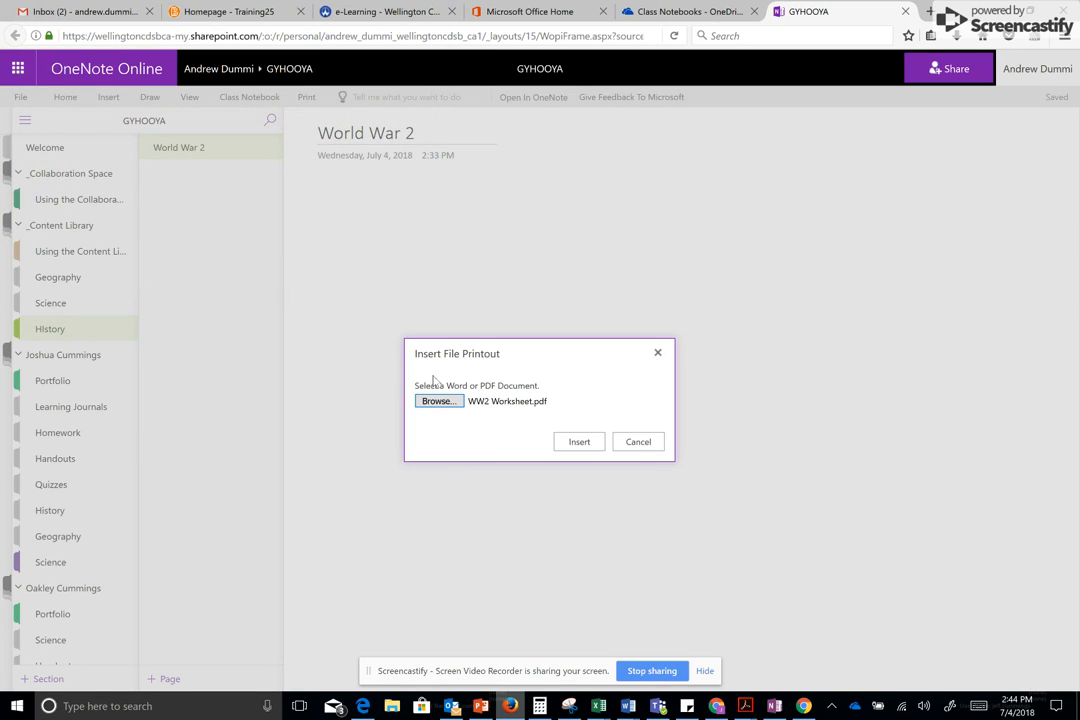
{"action": "left_click", "coordinate": [579, 441]}
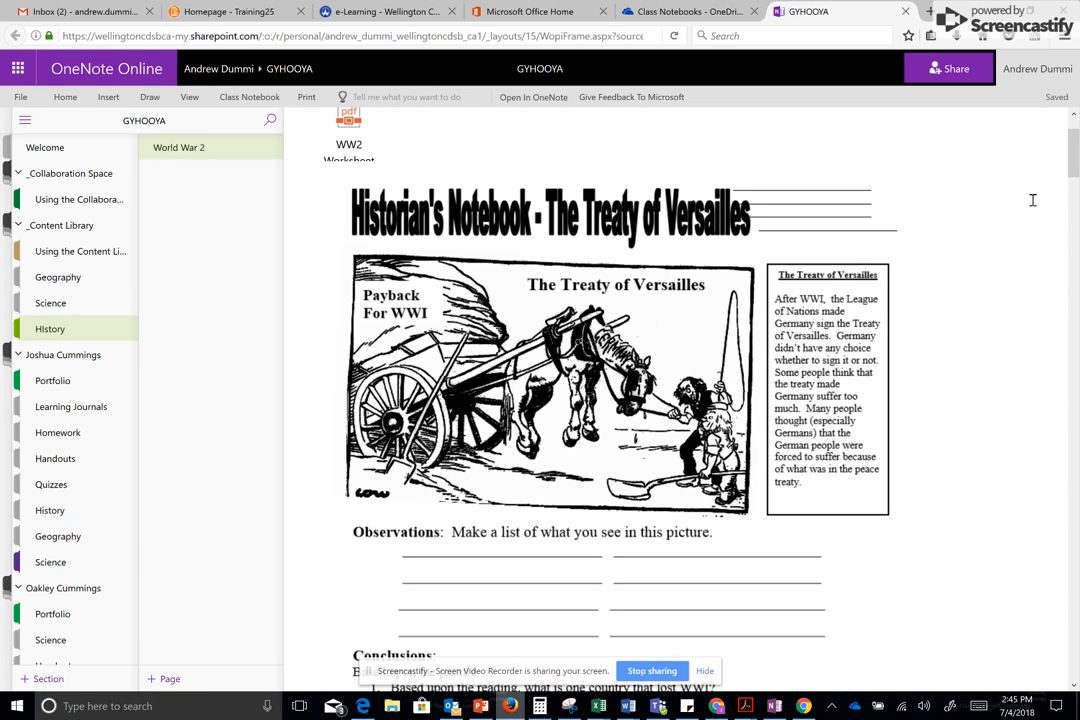
Add a second page to the Content Library's History section and title it "Causes of World War II"
{"action": "scroll", "coordinate": [1032, 198], "scroll_direction": "down", "scroll_amount": 3}
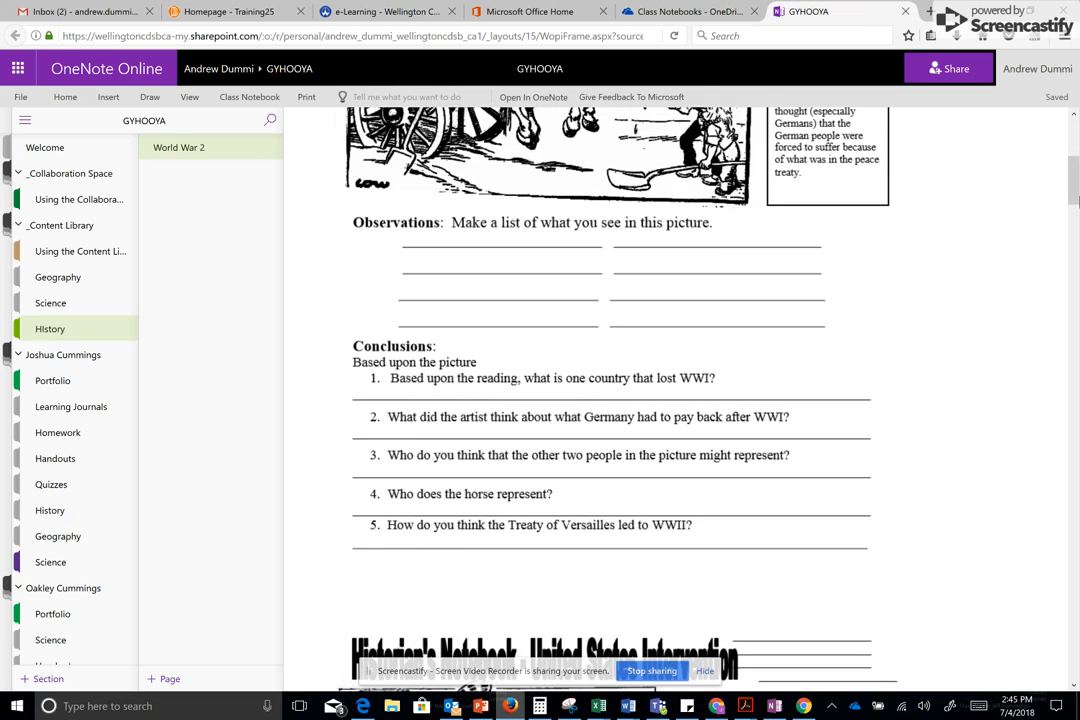
{"action": "scroll", "coordinate": [680, 400], "scroll_direction": "up", "scroll_amount": 1}
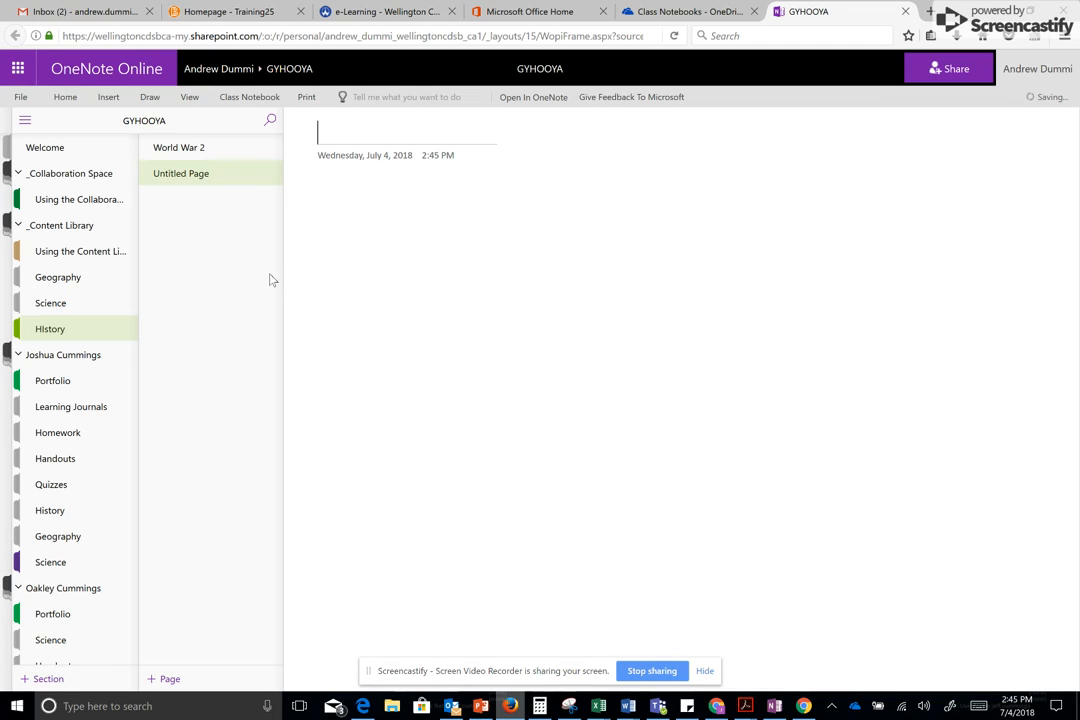
{"action": "type", "text": "Causes of"}
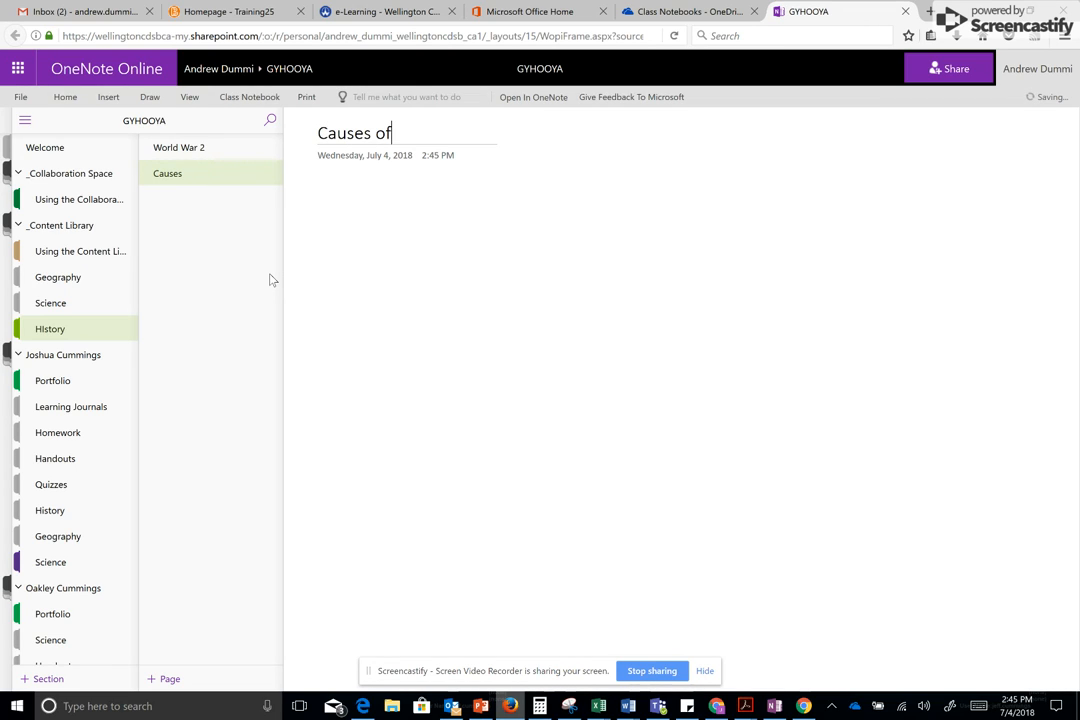
{"action": "type", "text": " World War II"}
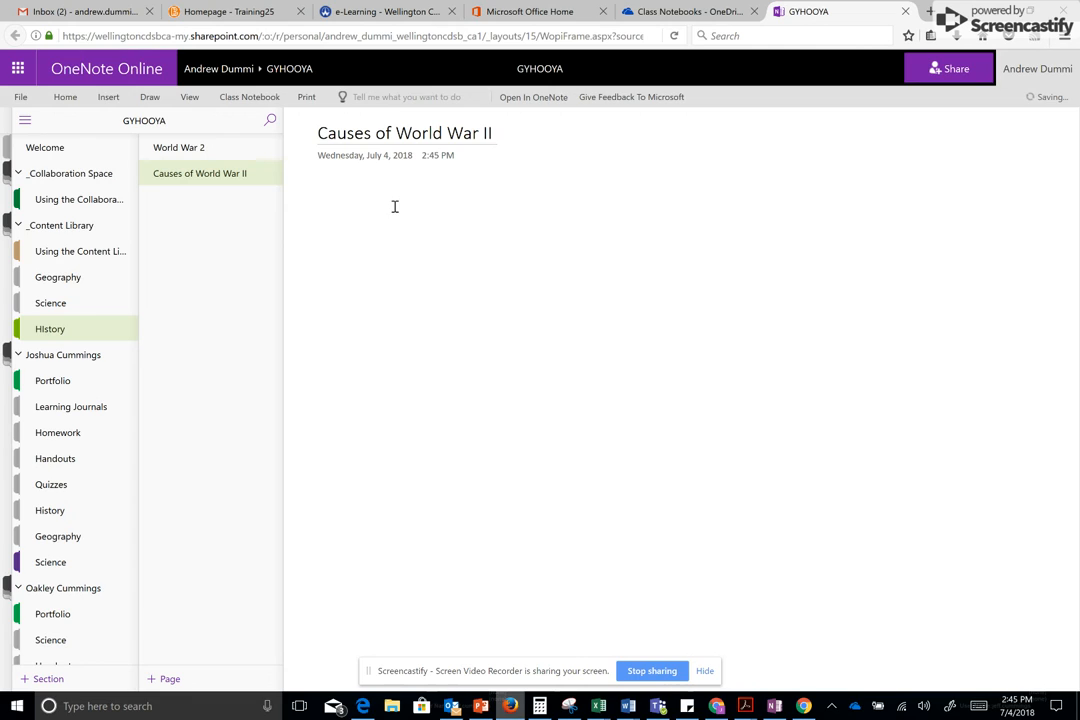
{"action": "key", "text": "Return"}
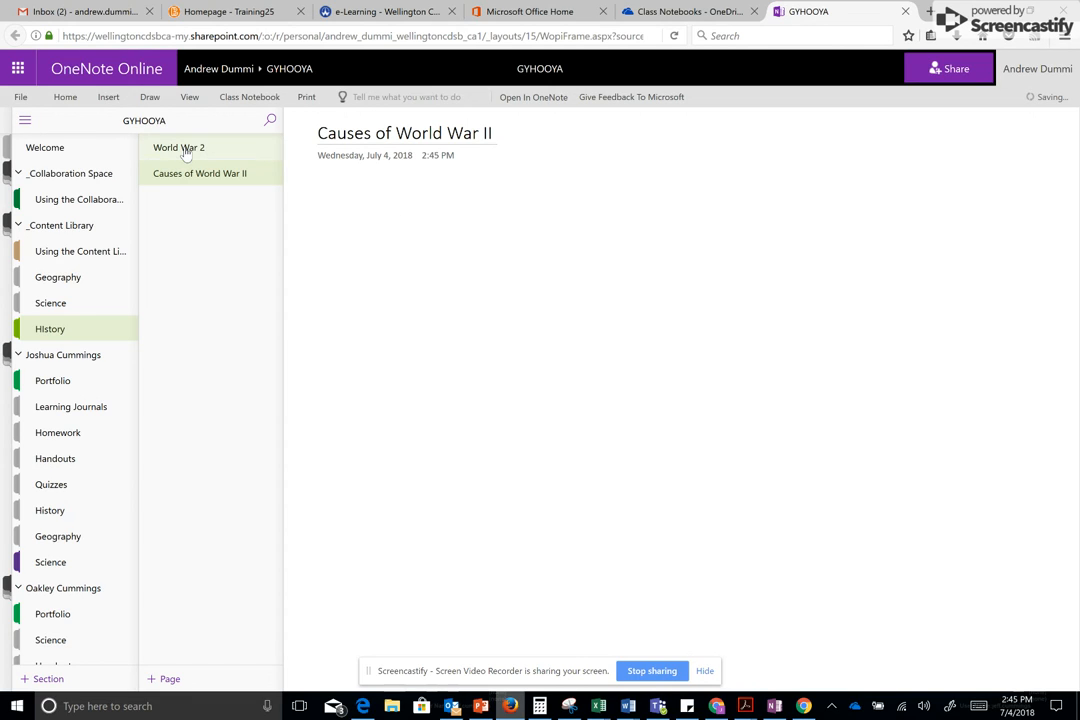
Set up distribution of the World War 2 page to the students' History section
{"action": "left_click", "coordinate": [185, 152]}
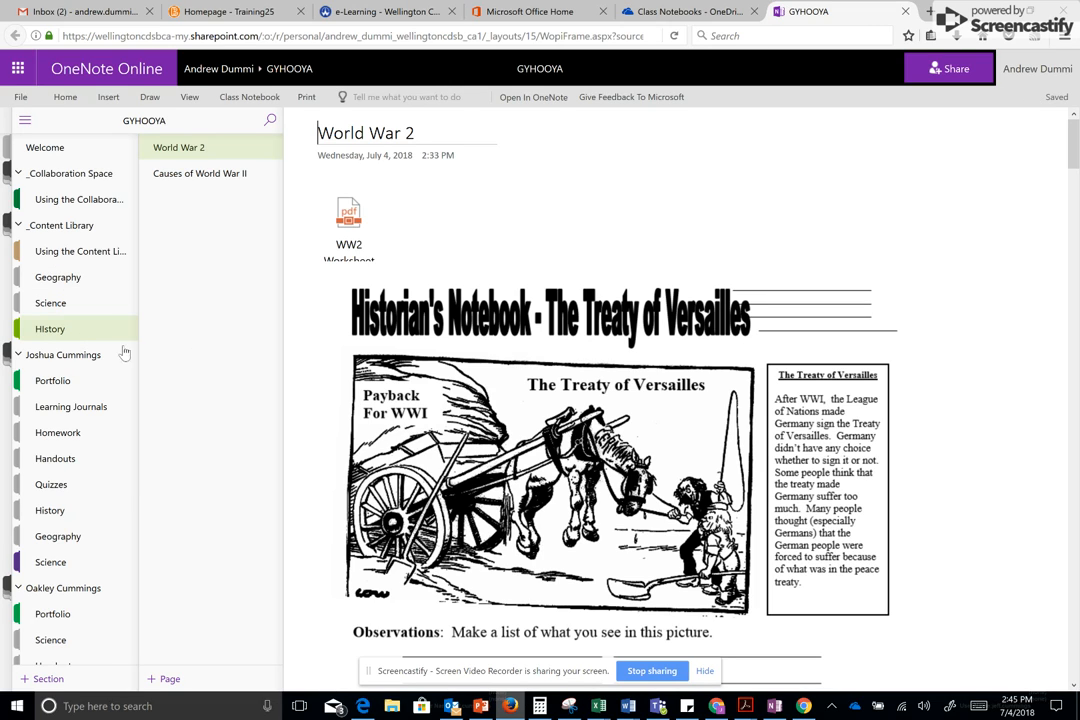
{"action": "left_click", "coordinate": [242, 104]}
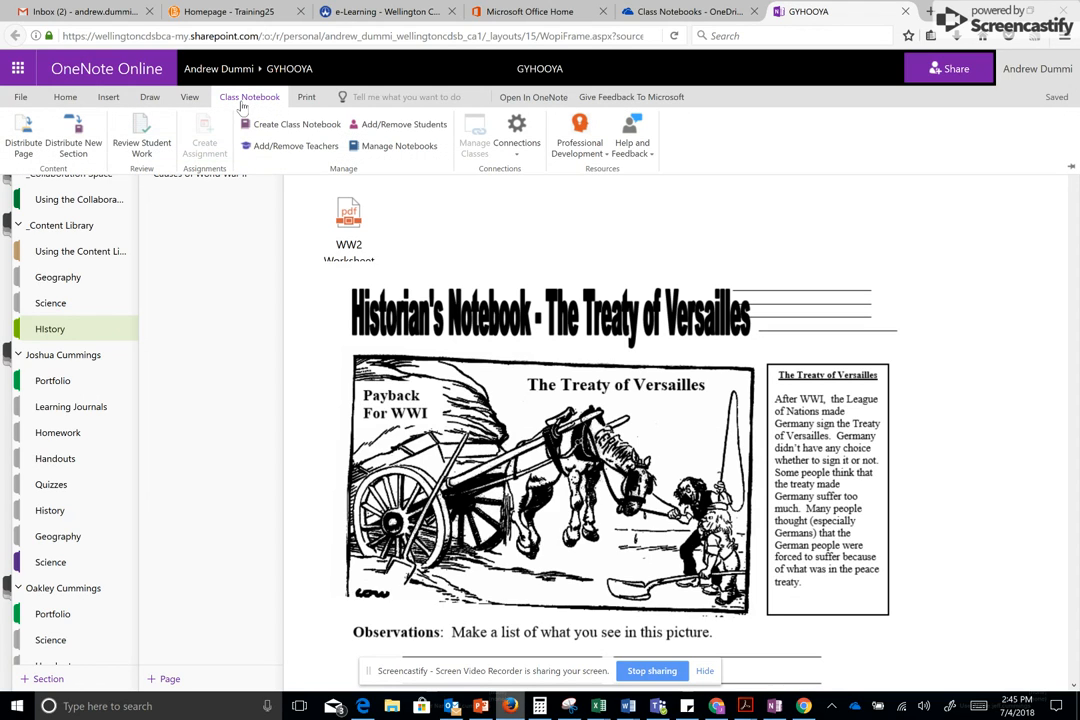
{"action": "left_click", "coordinate": [23, 148]}
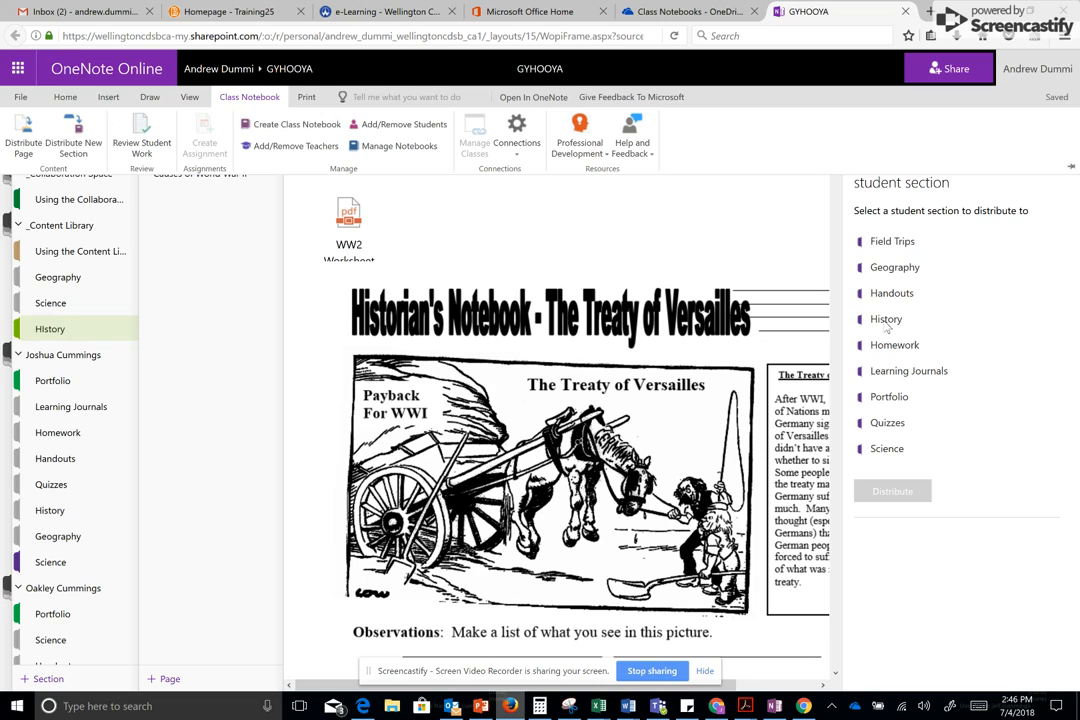
{"action": "left_click", "coordinate": [886, 322]}
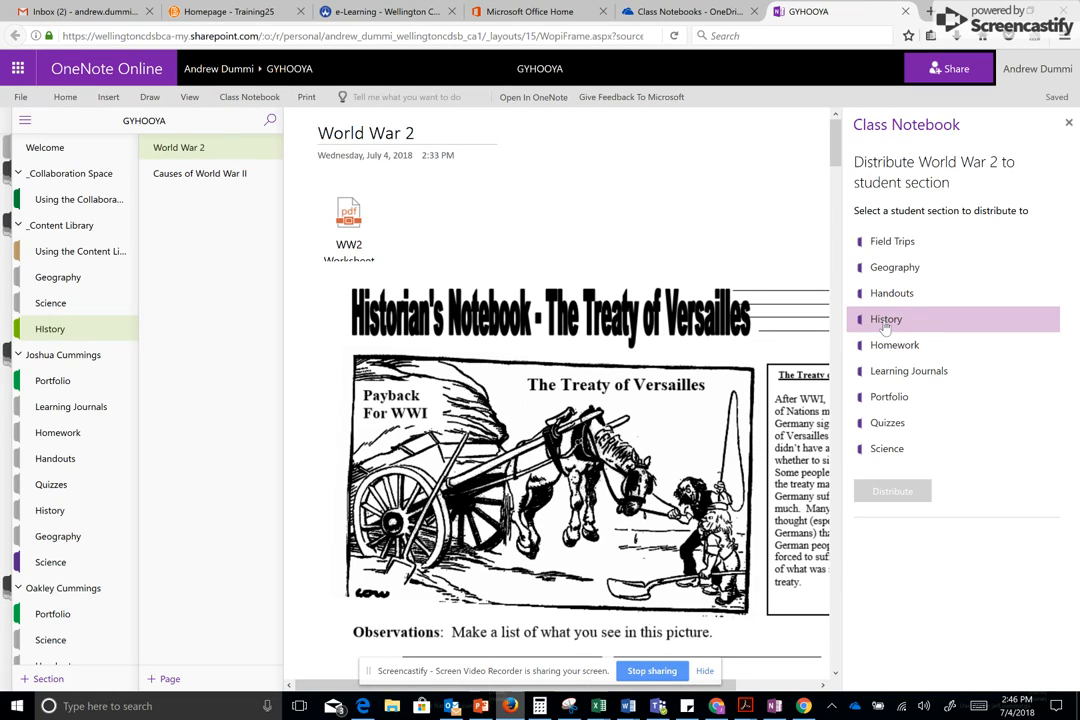
{"action": "double_click", "coordinate": [886, 324]}
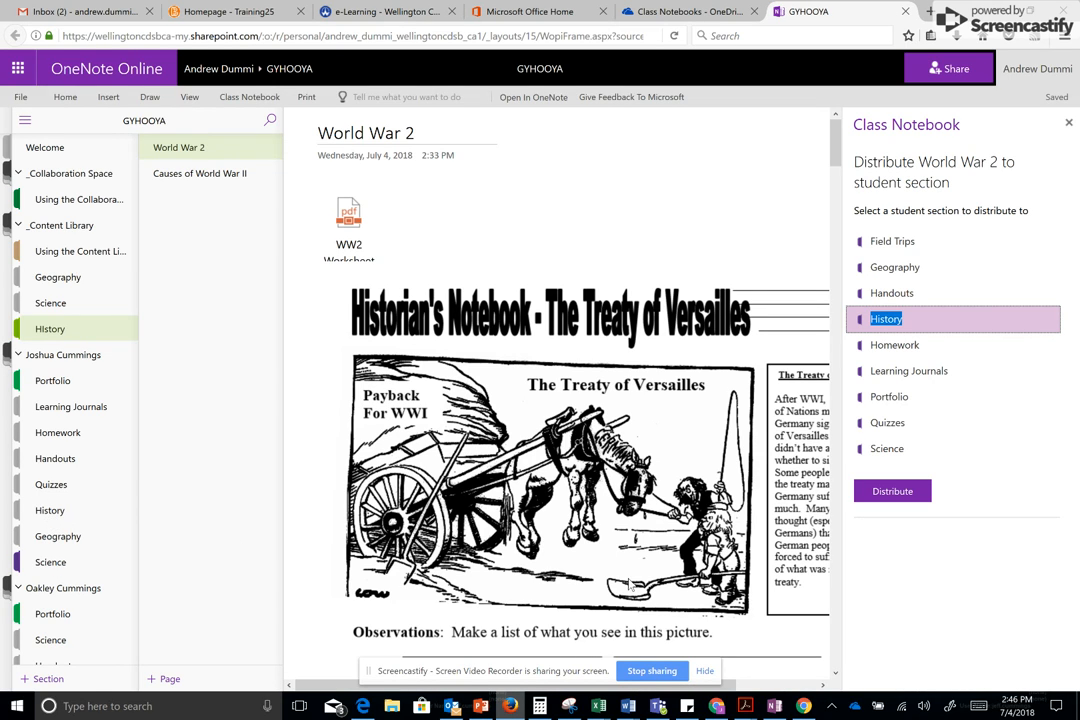
{"action": "scroll", "coordinate": [582, 530], "scroll_direction": "down", "scroll_amount": 5}
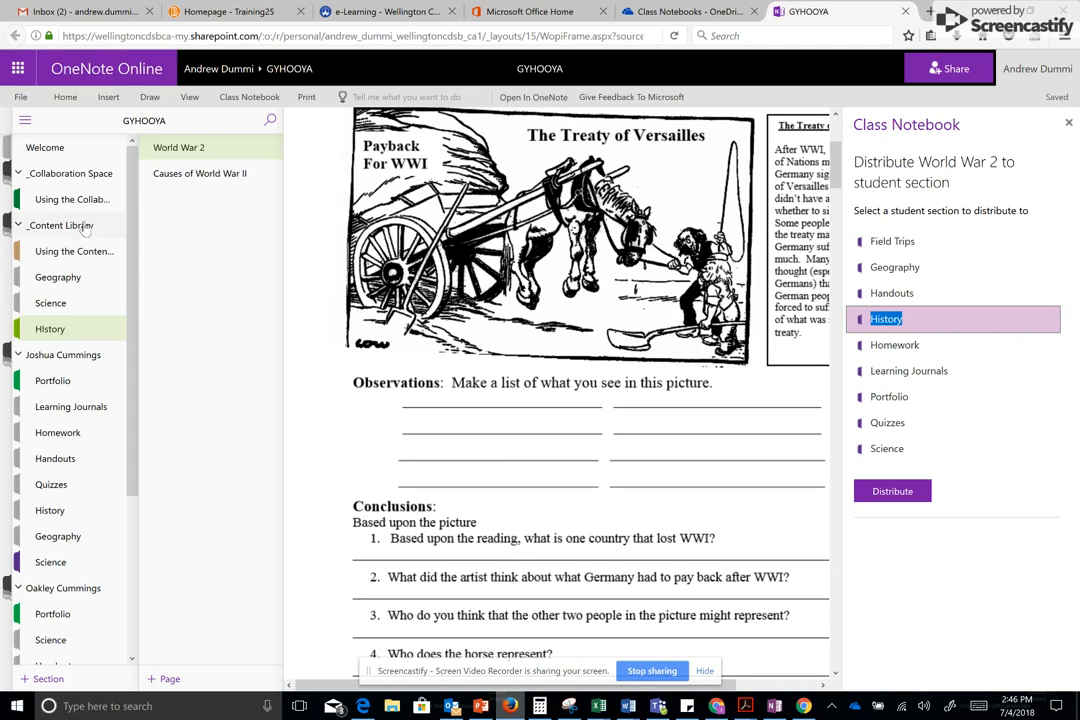
Return to the Causes of World War II page, closing the distribution pane, and bring up the insert options for its body
{"action": "left_click", "coordinate": [189, 177]}
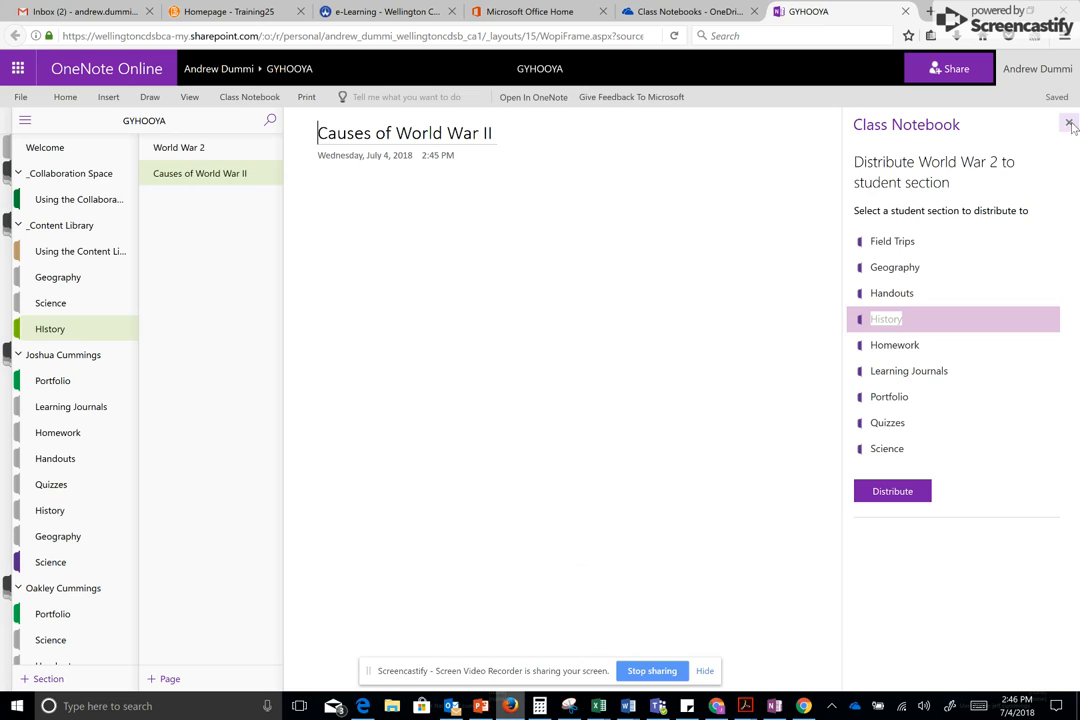
{"action": "left_click", "coordinate": [1068, 124]}
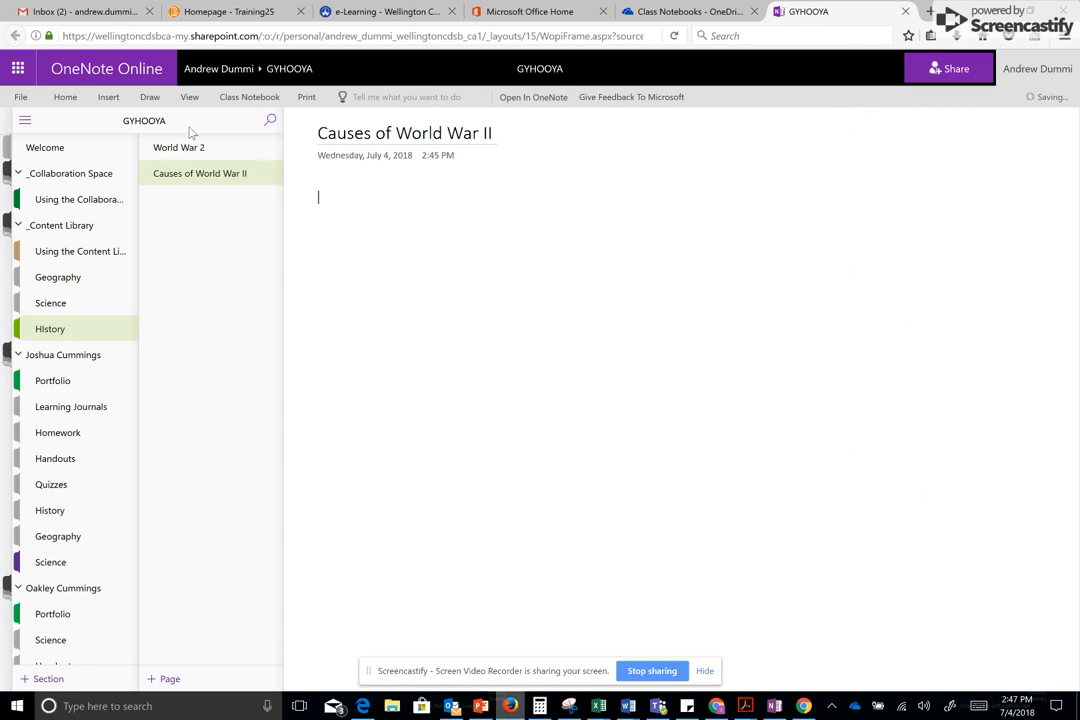
{"action": "left_click", "coordinate": [107, 97]}
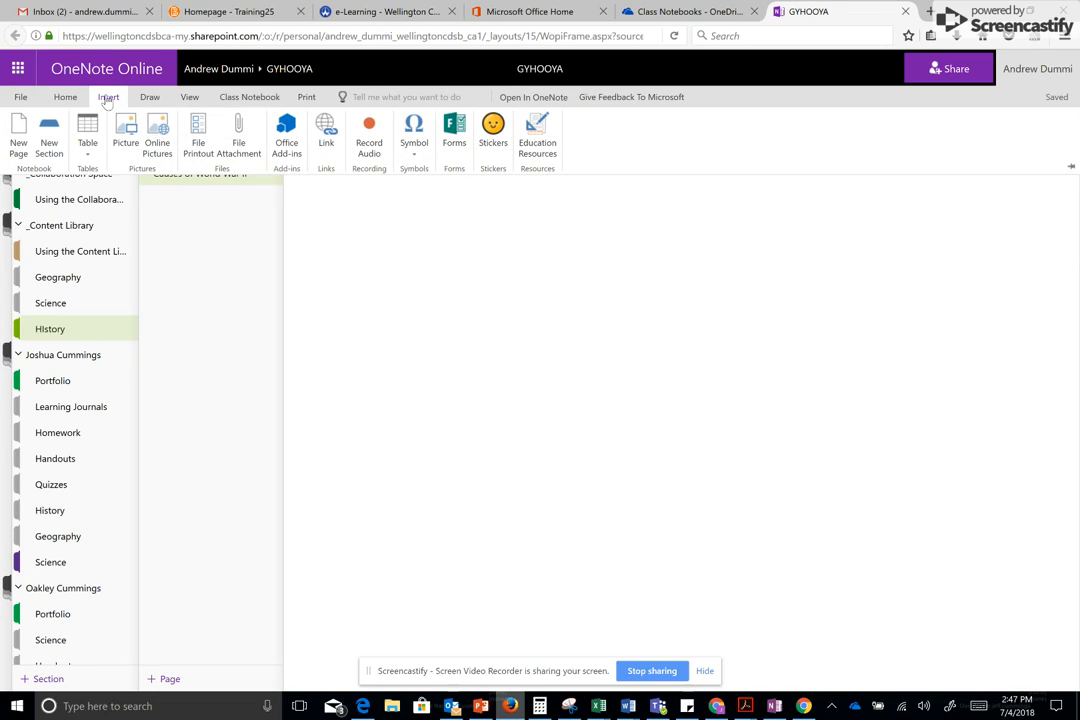